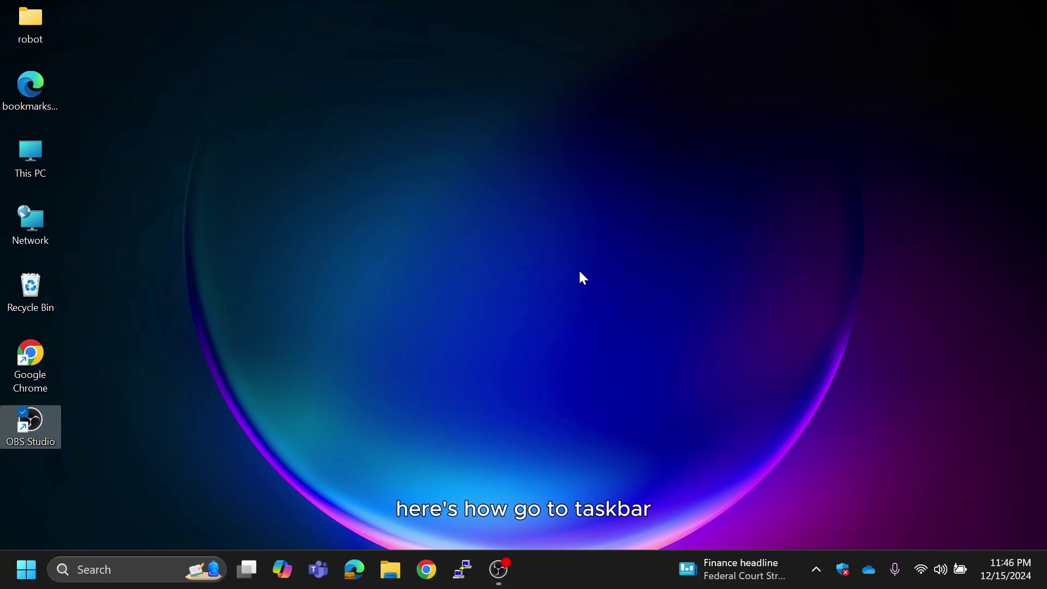
- Disable AnyDesk in Task Manager's Startup apps list, then close Task Manager
right_click(560, 566)
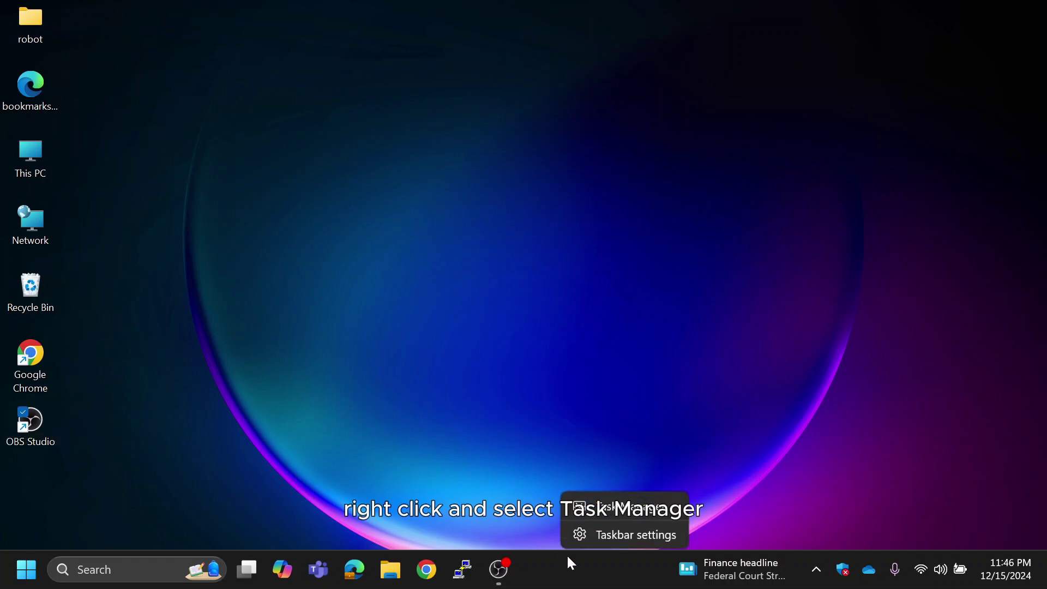
left_click(610, 511)
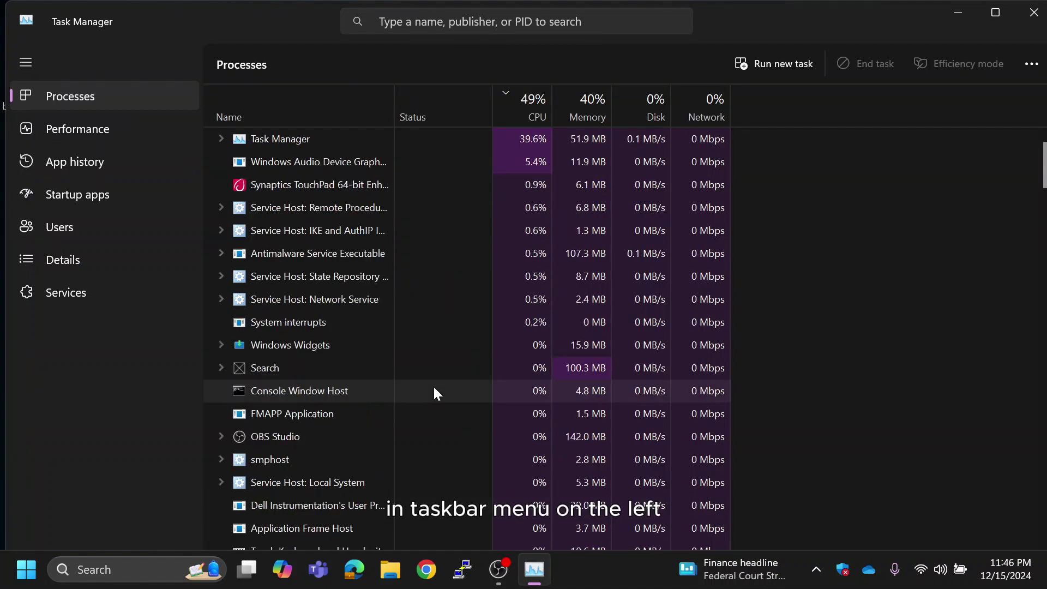
left_click(125, 196)
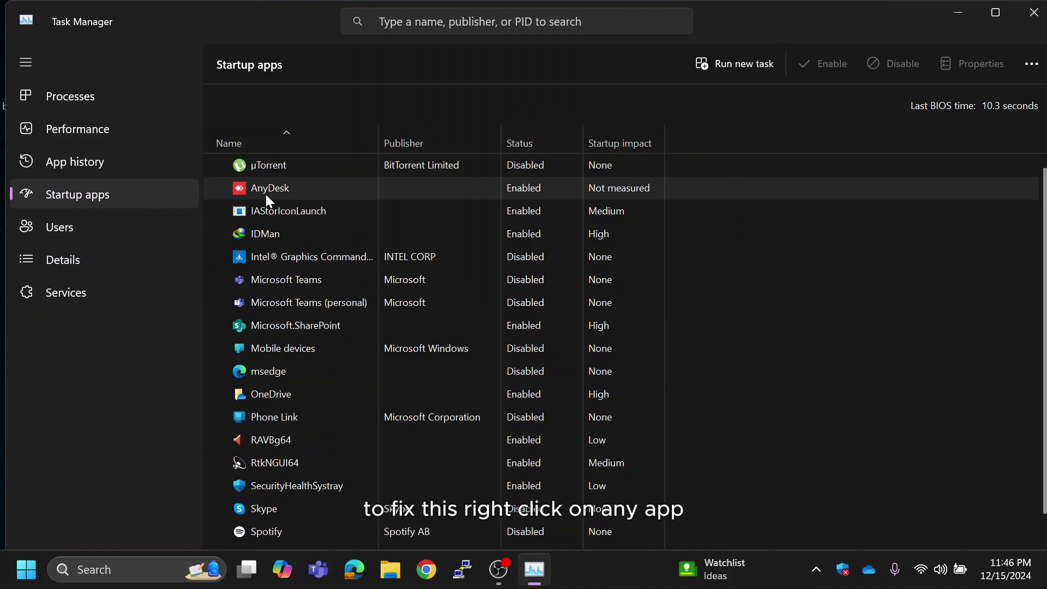
right_click(266, 194)
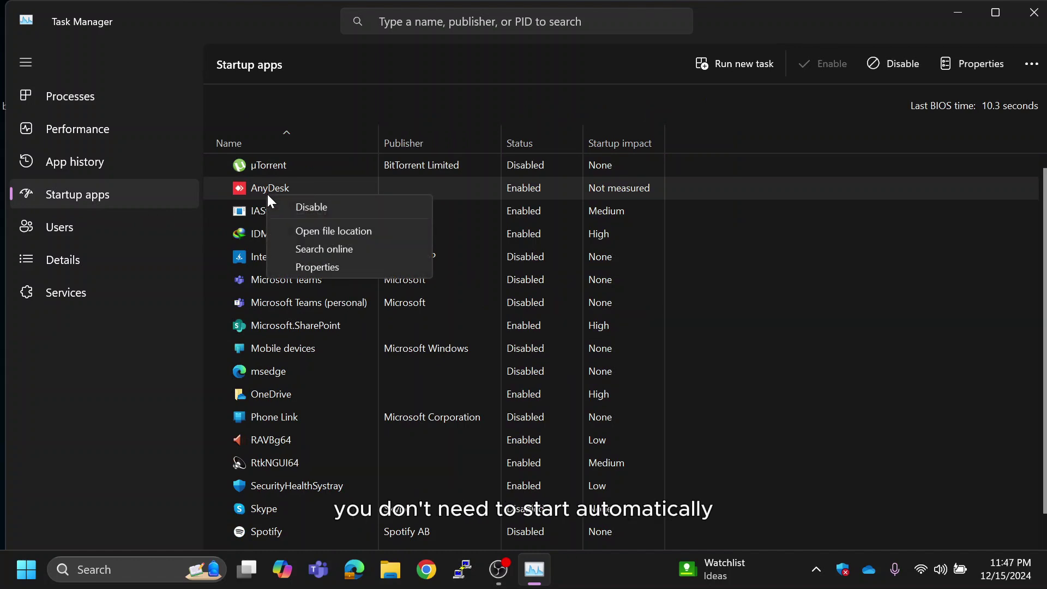
left_click(340, 207)
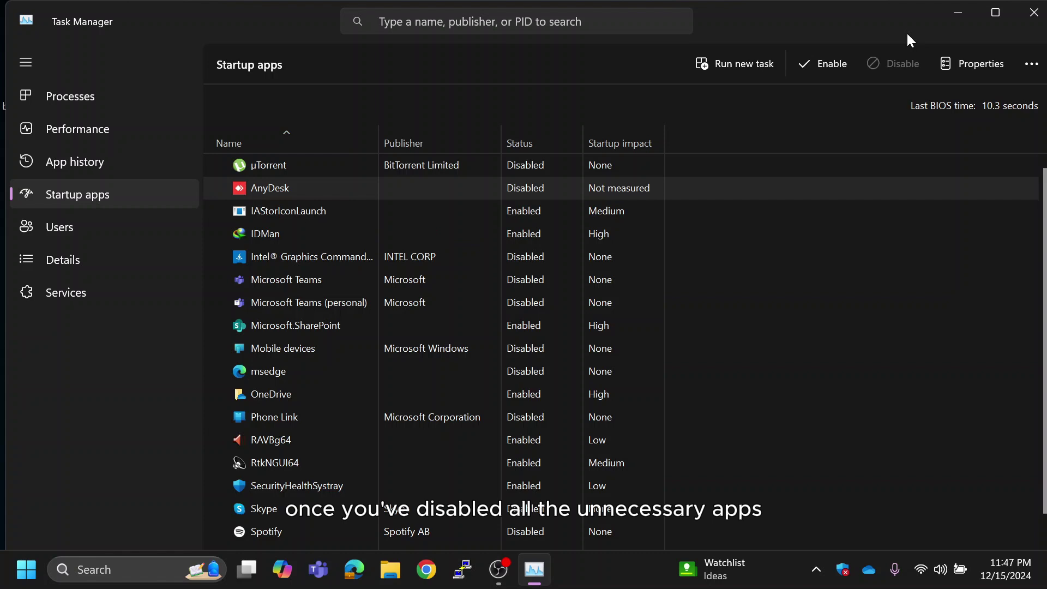
left_click(1032, 13)
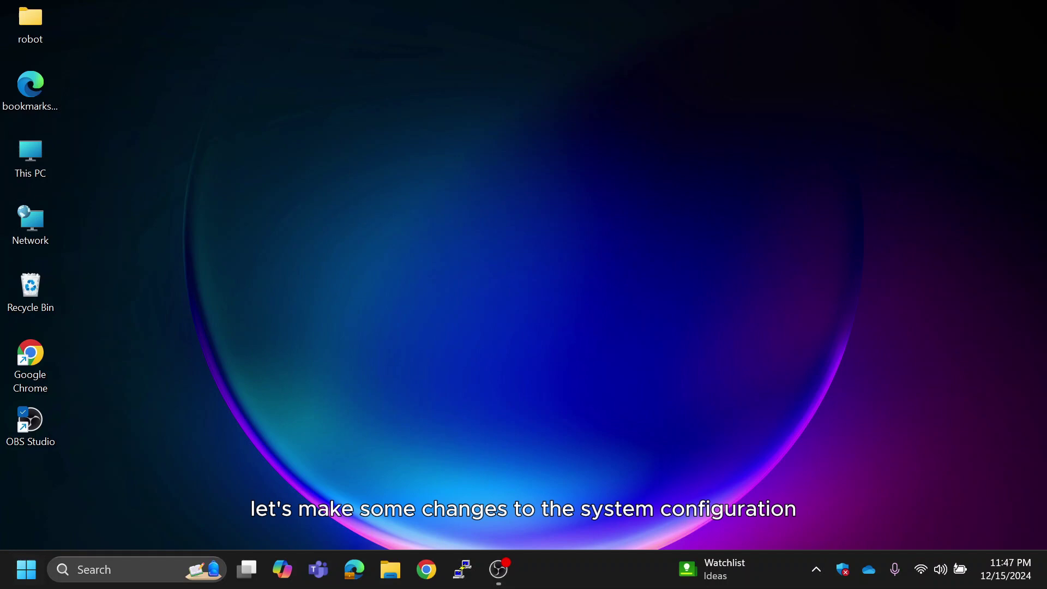
- Open System Configuration by searching for msconfig
left_click(114, 581)
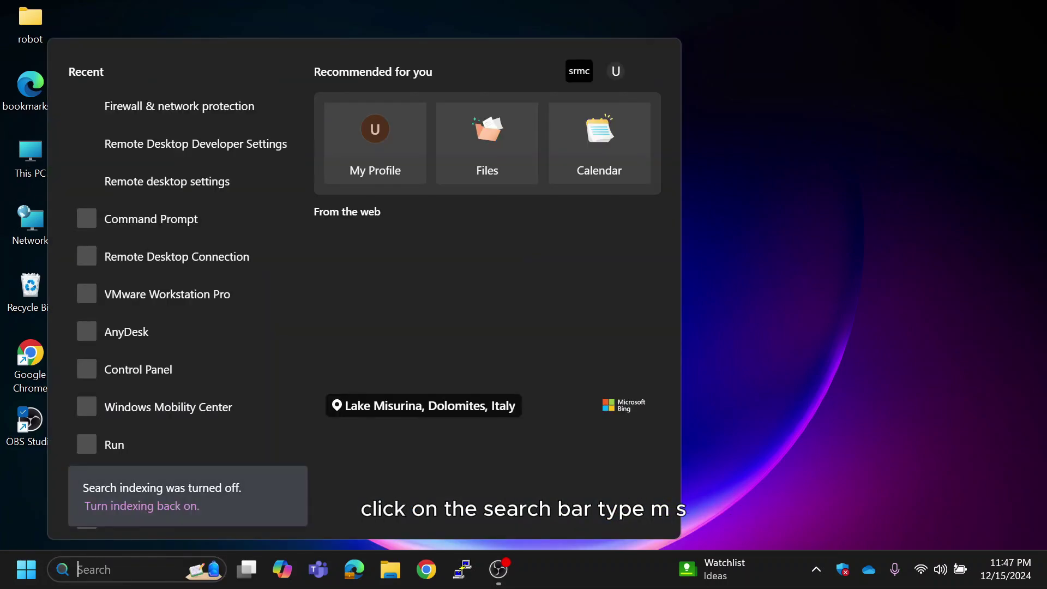
type("msconfig")
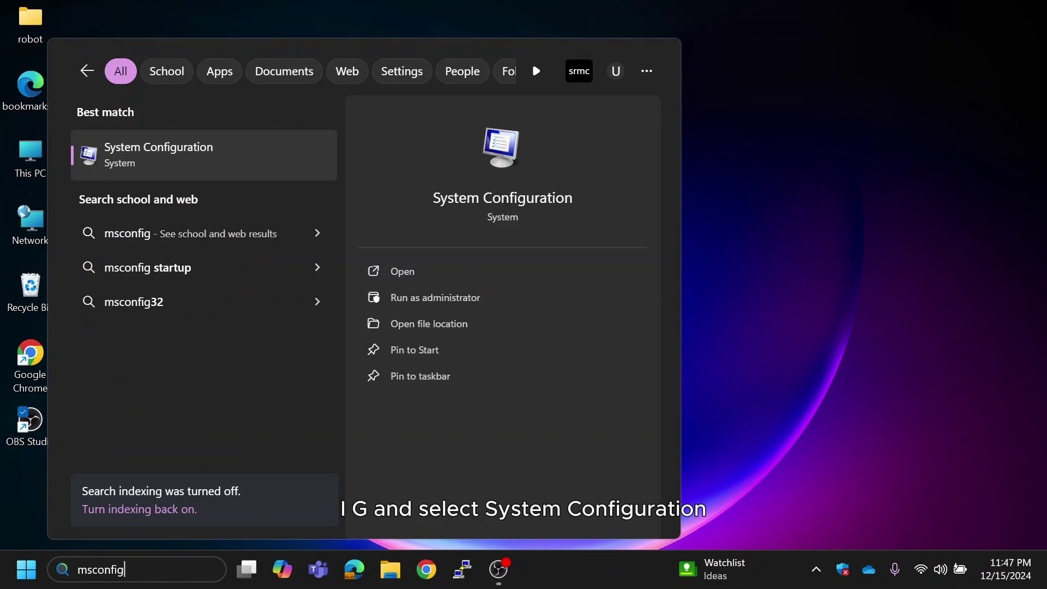
key("Return")
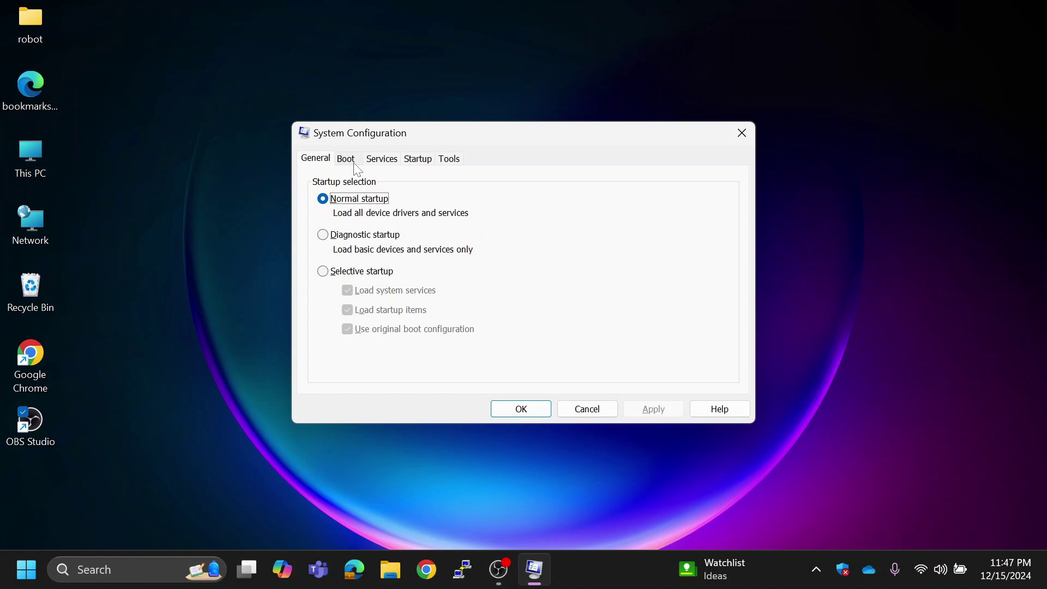
- Limit boot to 4 processors in the Boot tab's advanced options and confirm
left_click(349, 161)
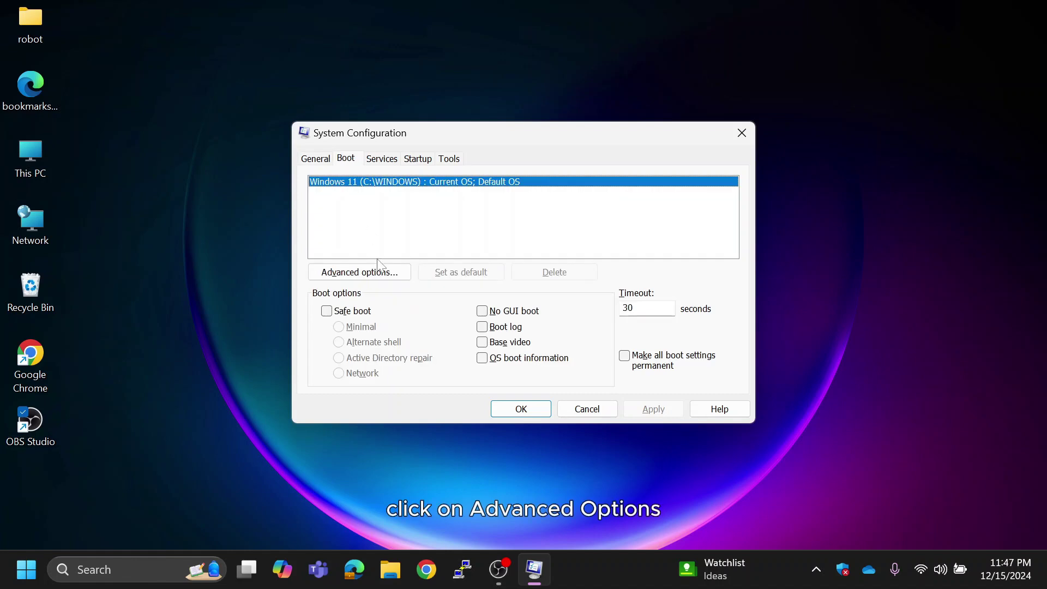
left_click(364, 274)
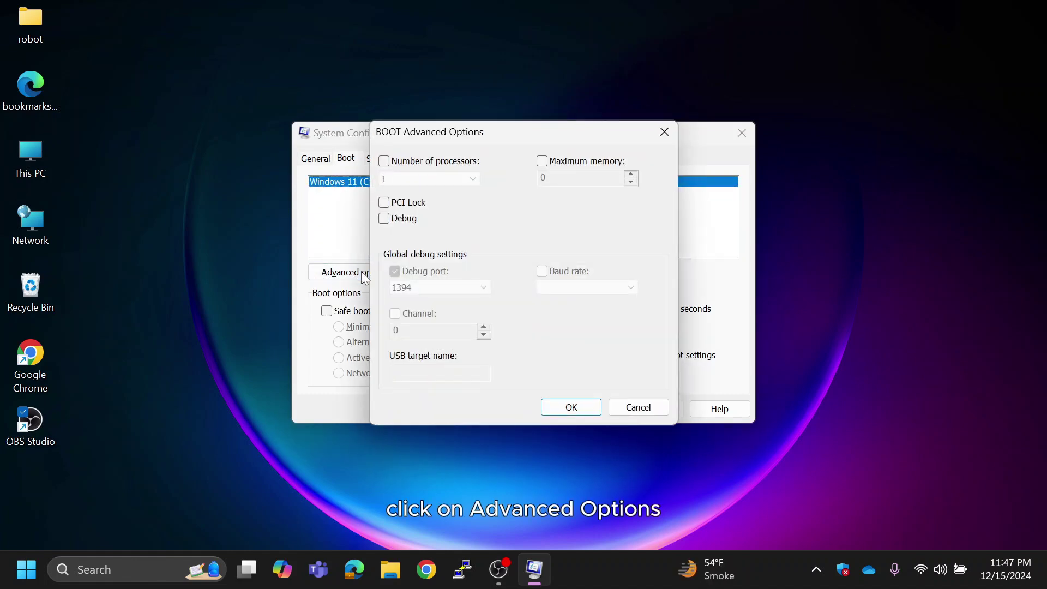
left_click(392, 161)
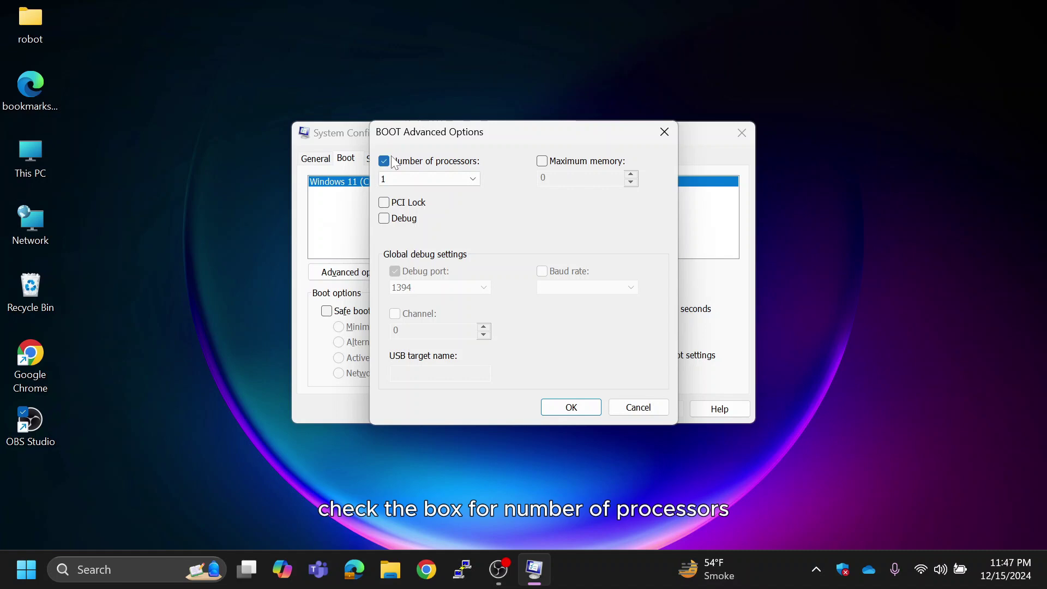
left_click(457, 177)
left_click(415, 223)
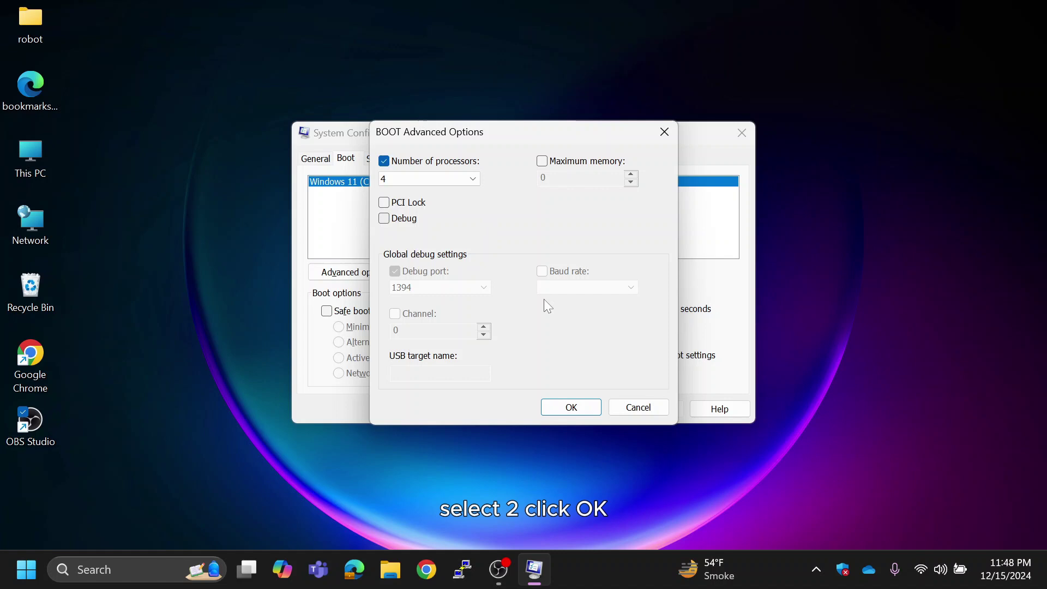
left_click(570, 407)
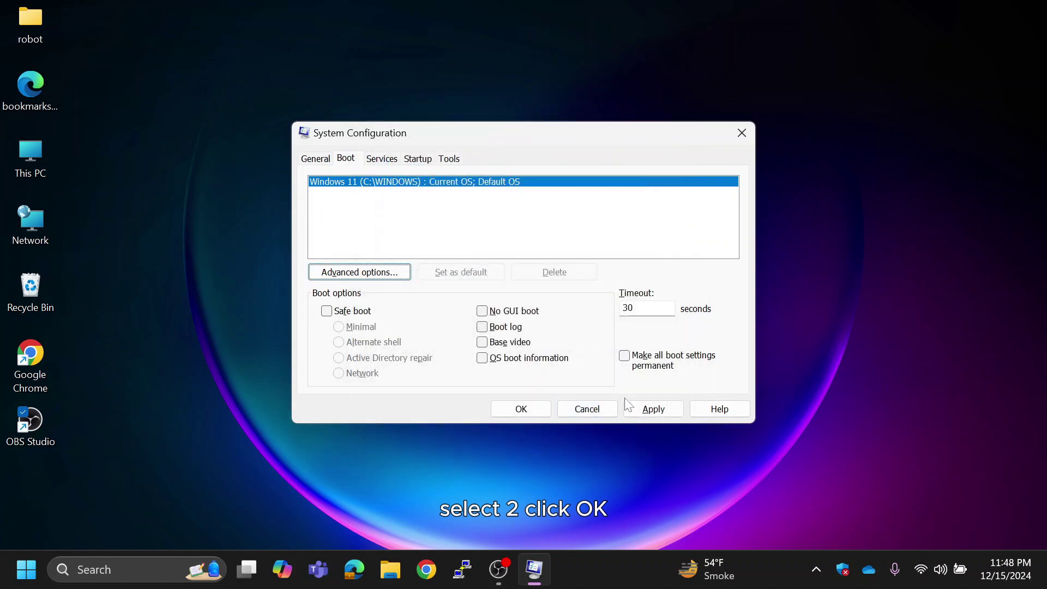
- Apply the boot change, hide Microsoft services, and uncheck AnyDesk, Intel HDCP and Dell Data Vault Collector
left_click(627, 405)
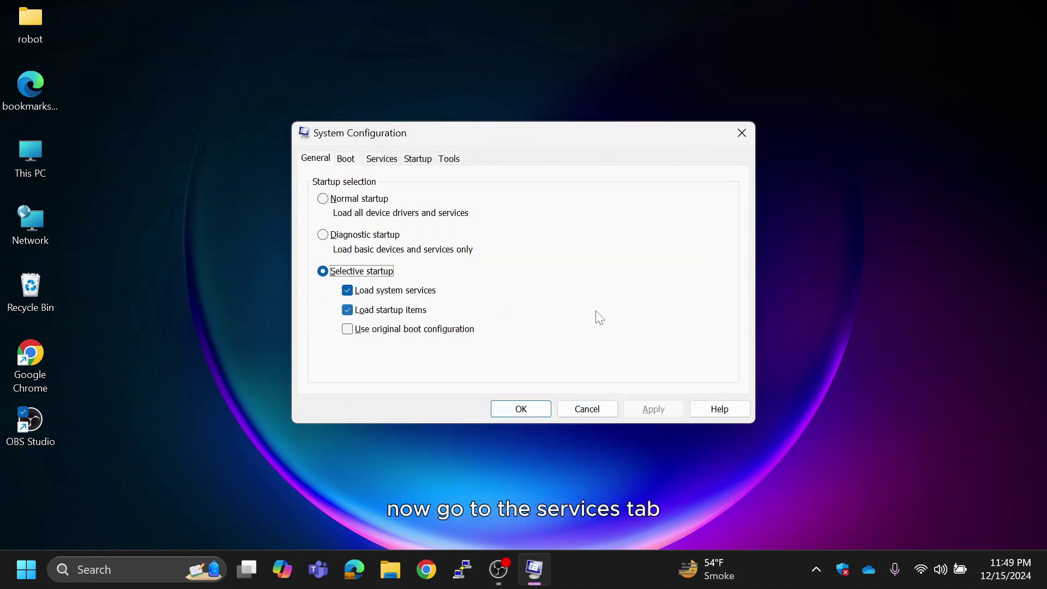
left_click(391, 160)
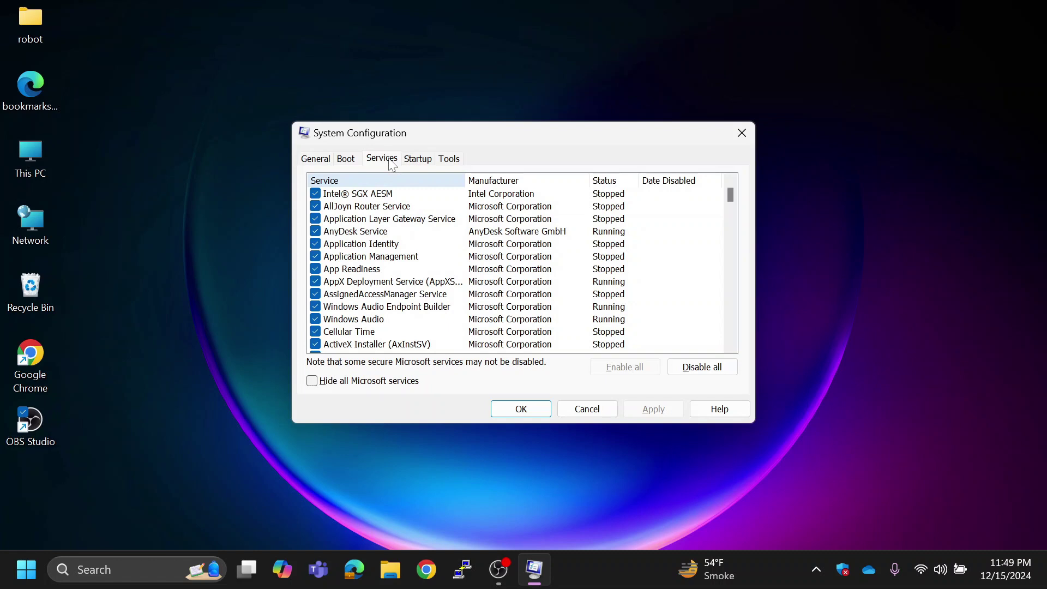
left_click(312, 380)
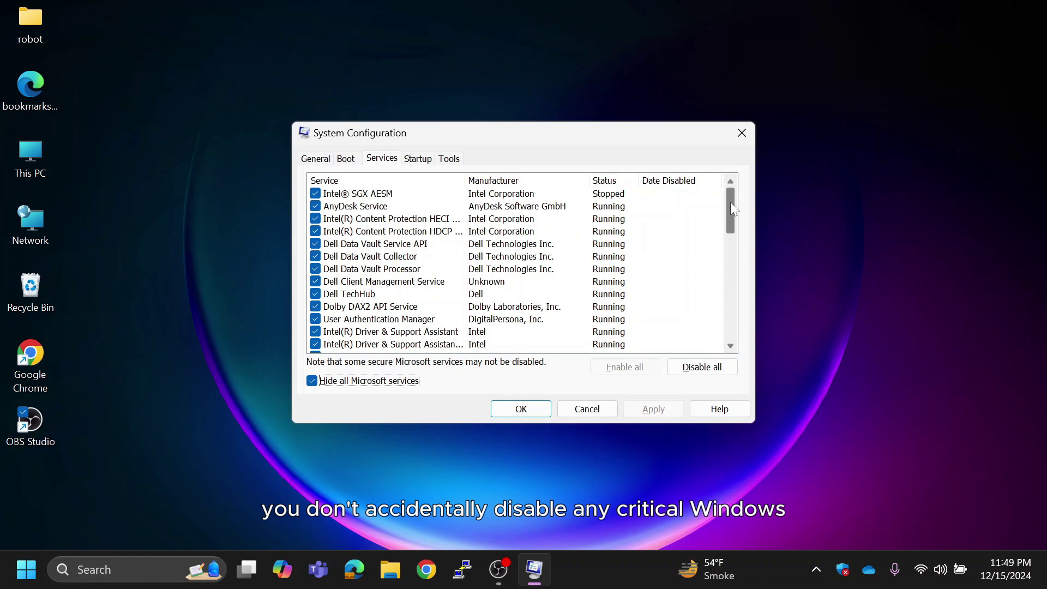
left_click(315, 206)
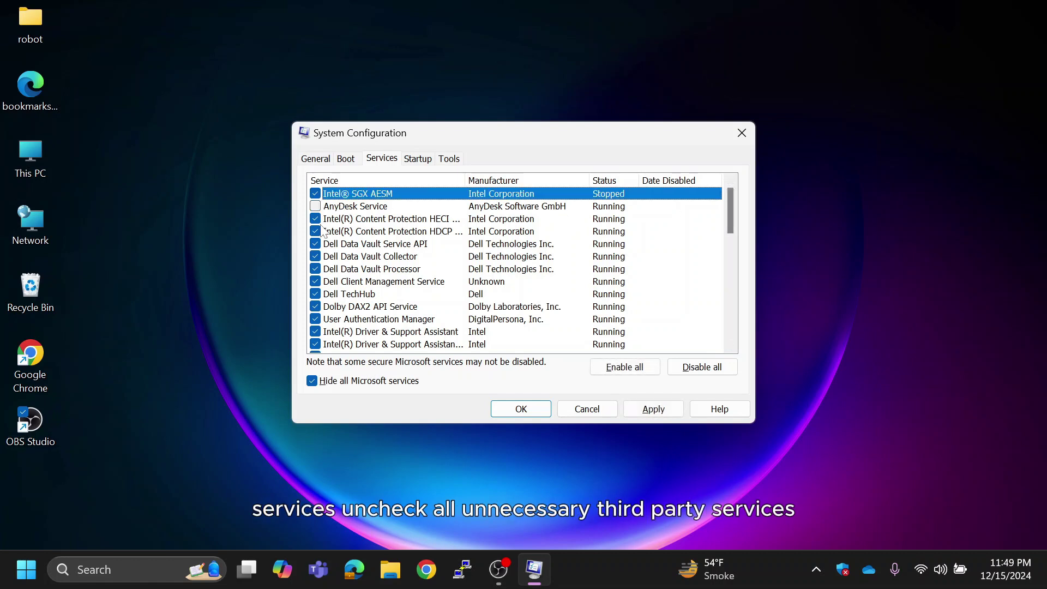
left_click(315, 231)
left_click(316, 269)
left_click(315, 256)
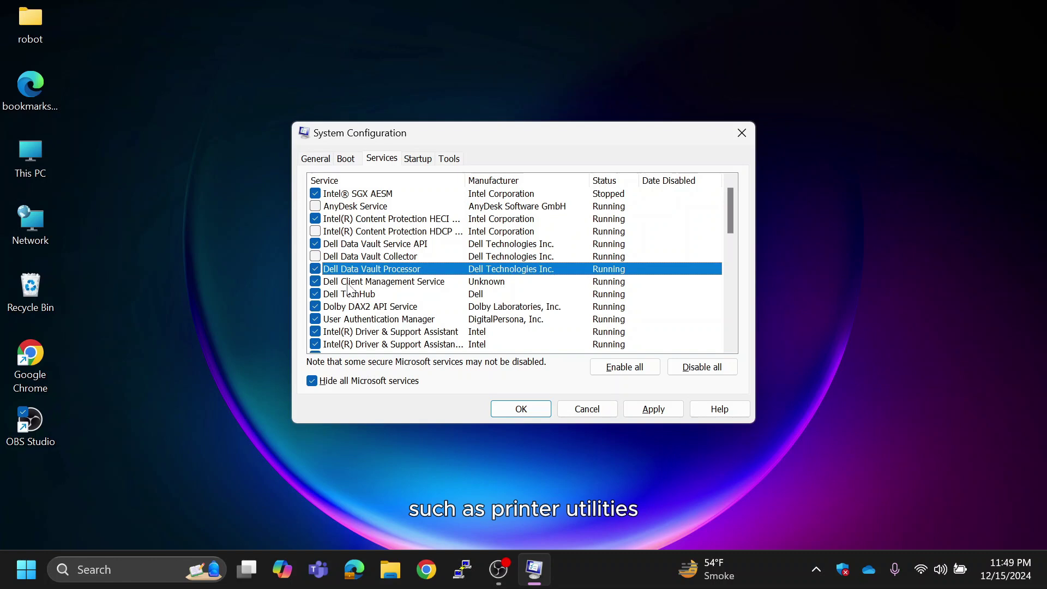
left_click_drag(730, 222, 734, 268)
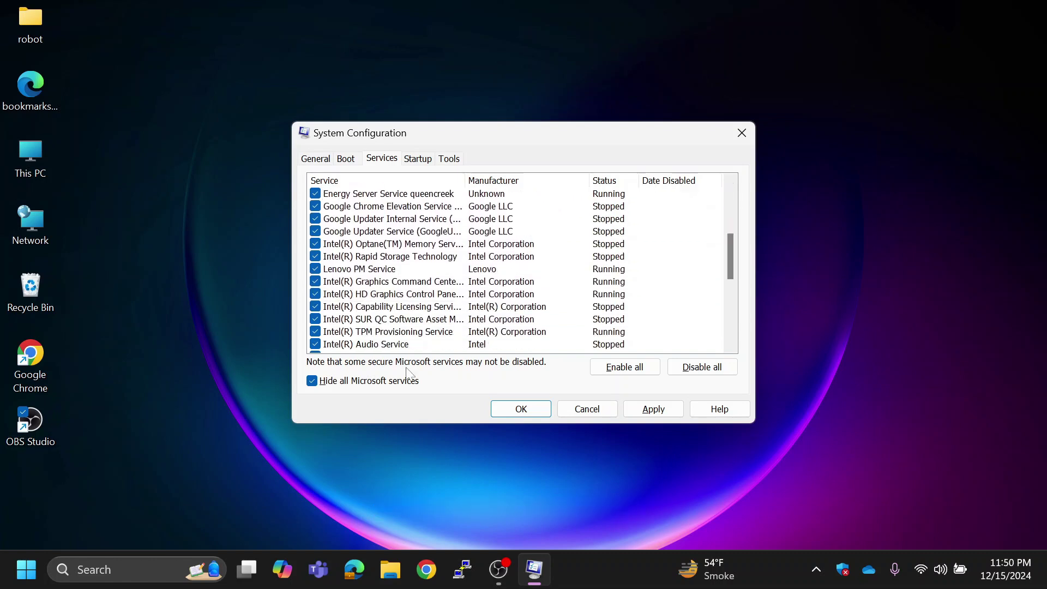
- Apply and confirm the service changes, then exit without restarting
left_click(649, 412)
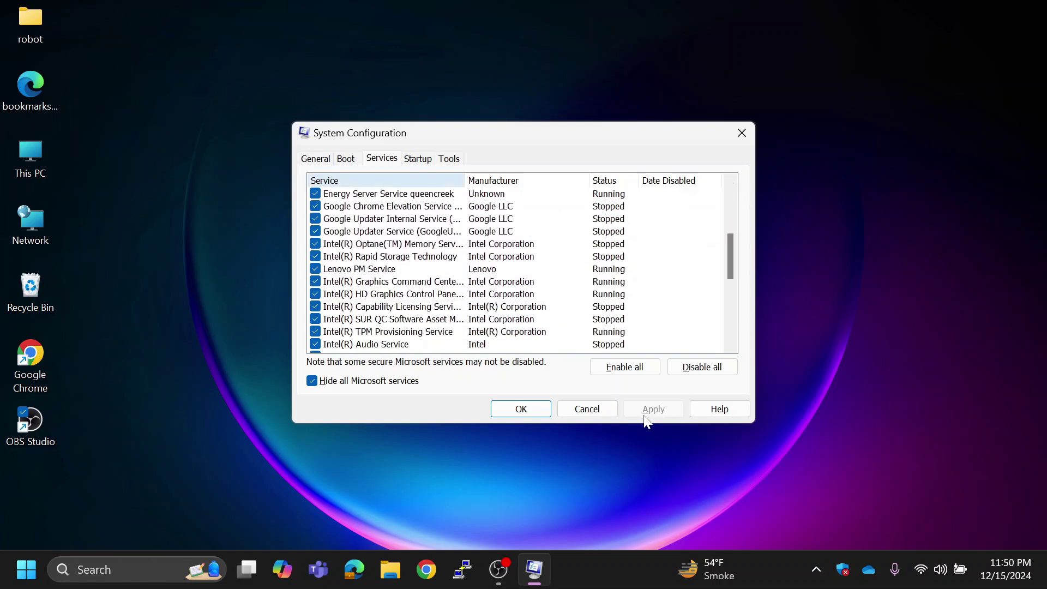
left_click(522, 413)
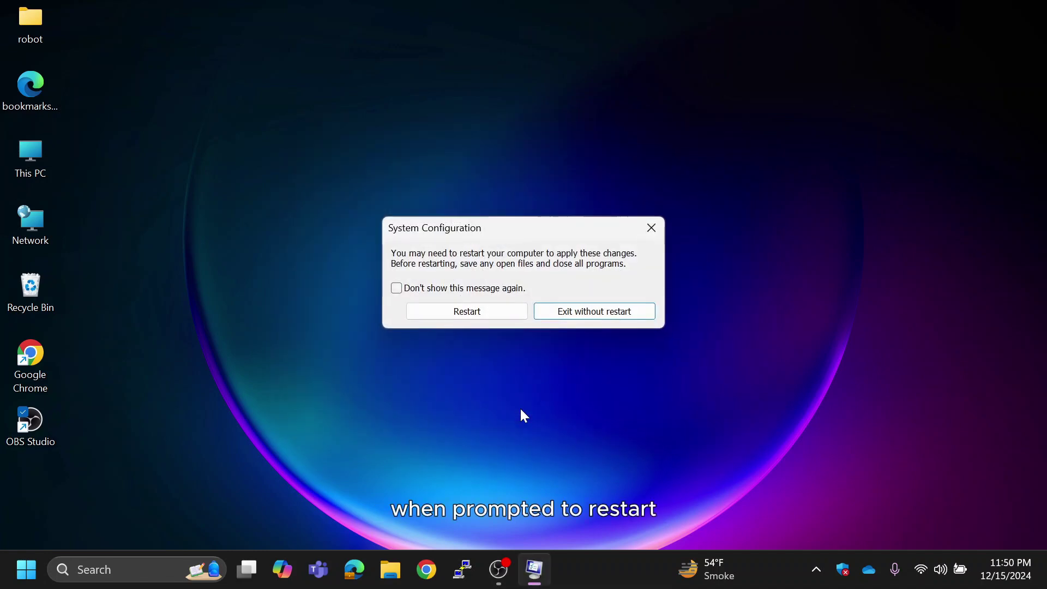
left_click(589, 315)
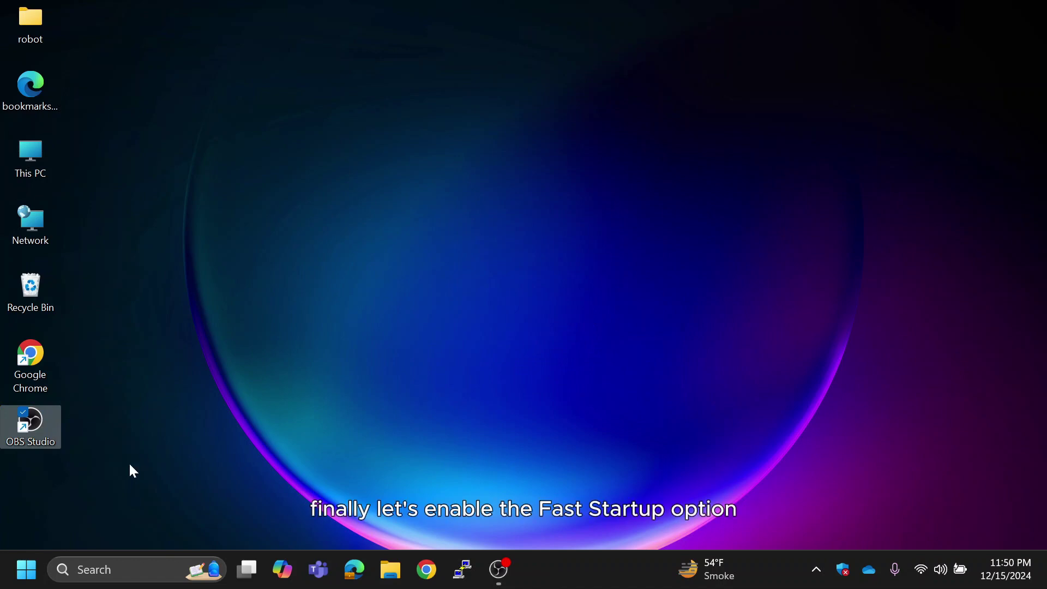
- Open Power Options by searching for powercfg.cpl
key("super+s")
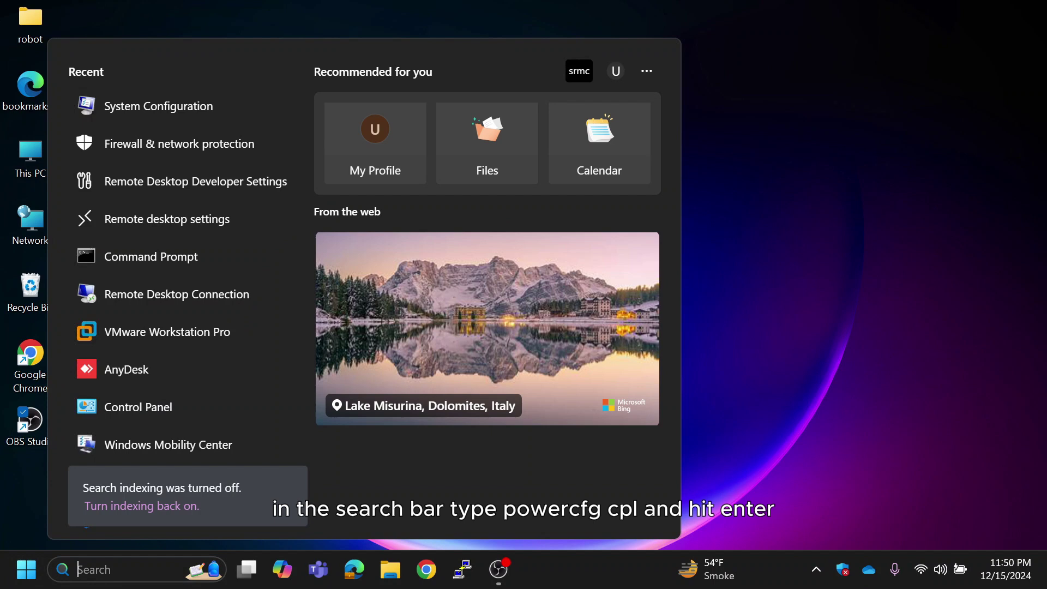
type("power")
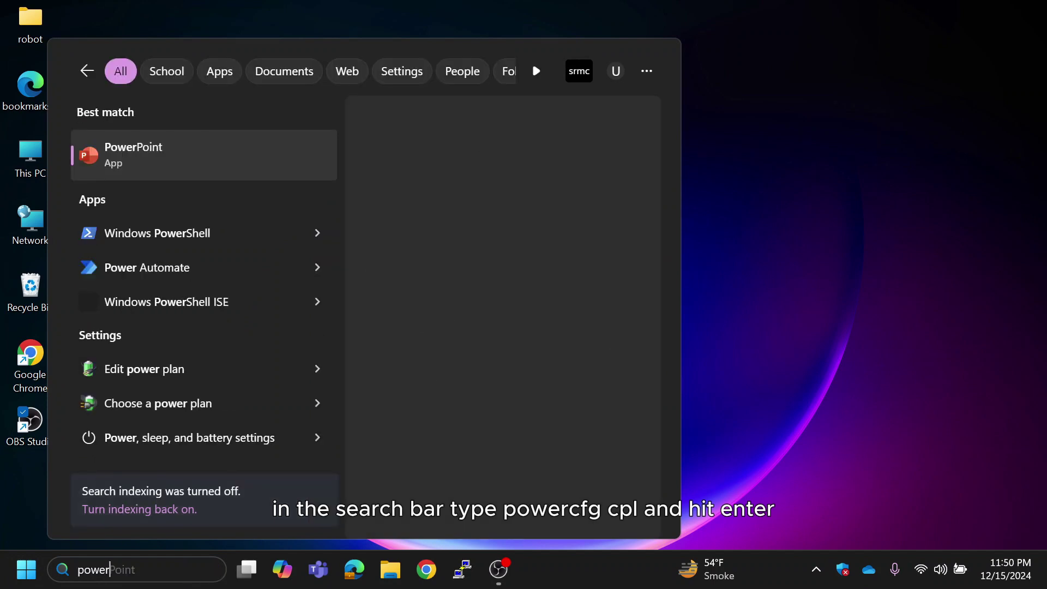
type("cfg.cpl")
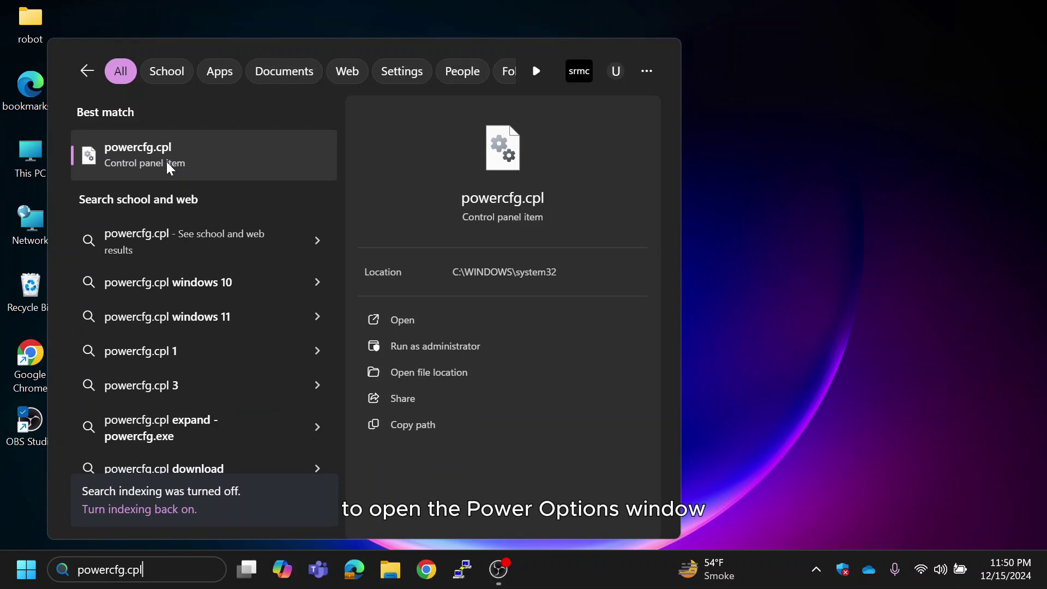
left_click(169, 158)
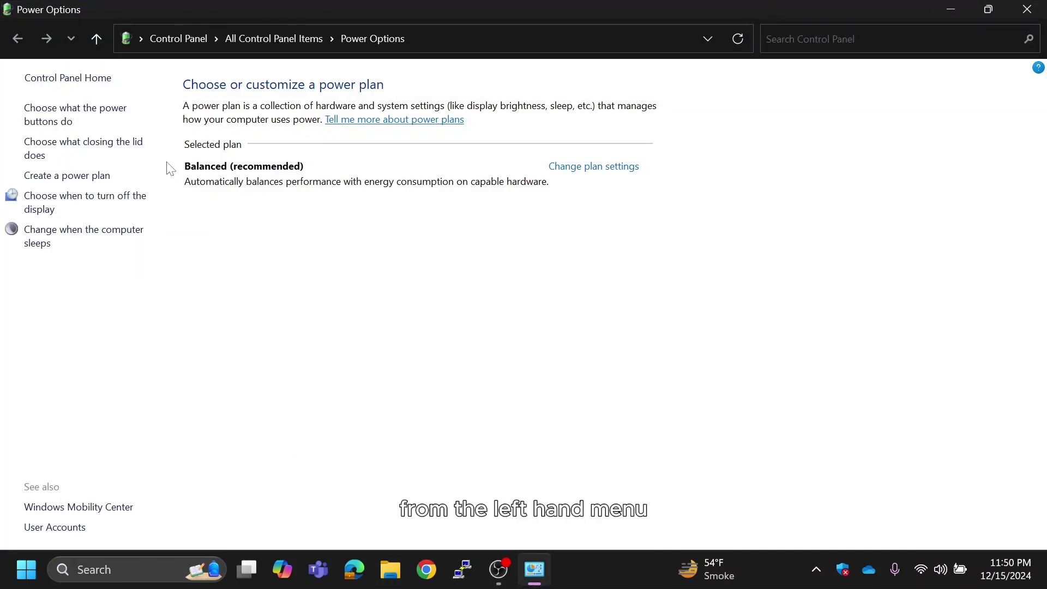
- Turn on fast startup in the power button settings and save the changes
left_click(53, 119)
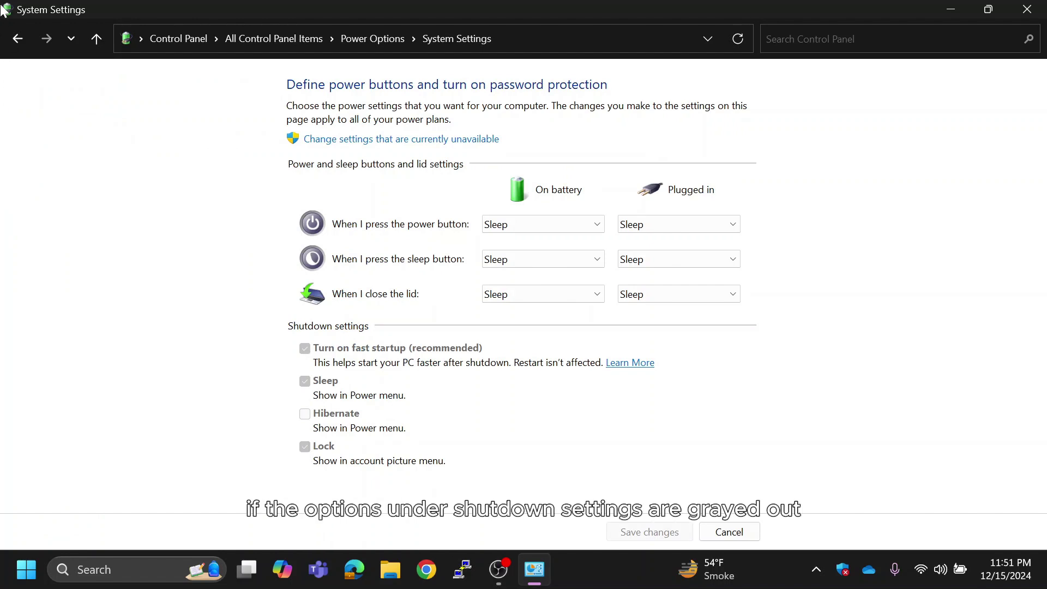
left_click(400, 137)
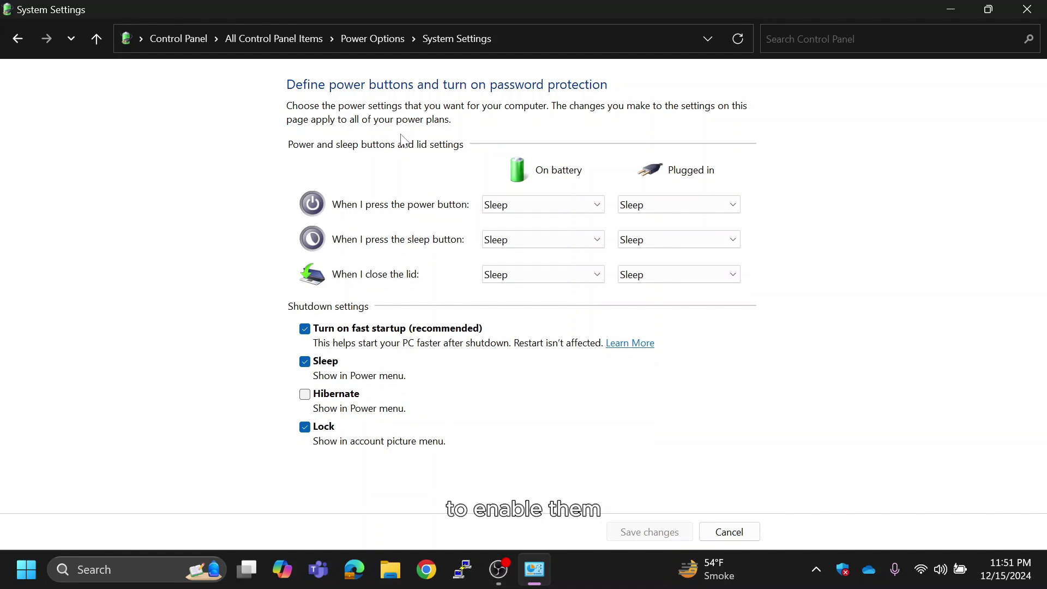
left_click(306, 332)
left_click(306, 332)
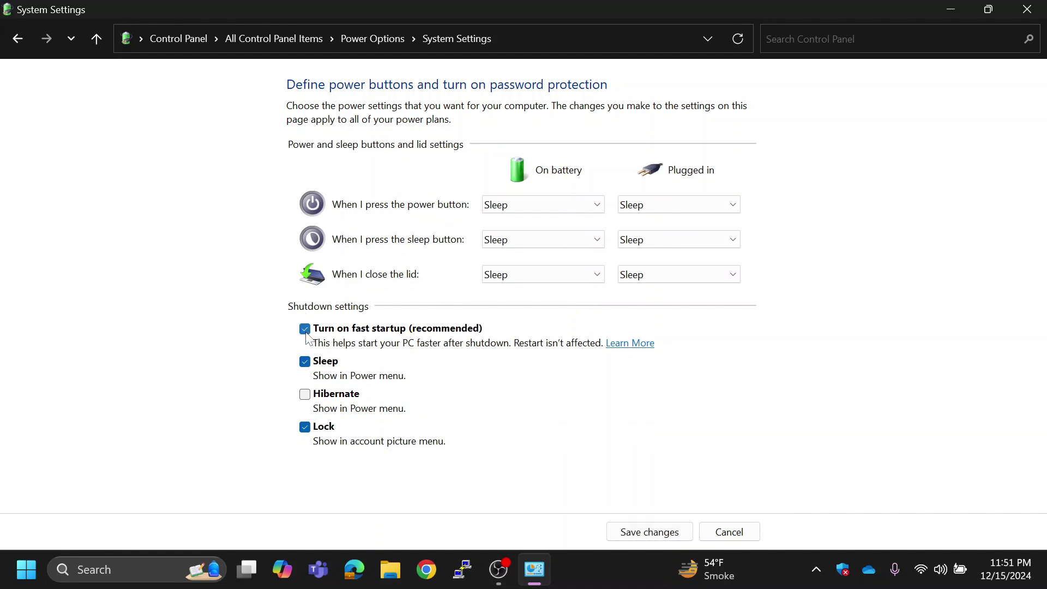
left_click(630, 528)
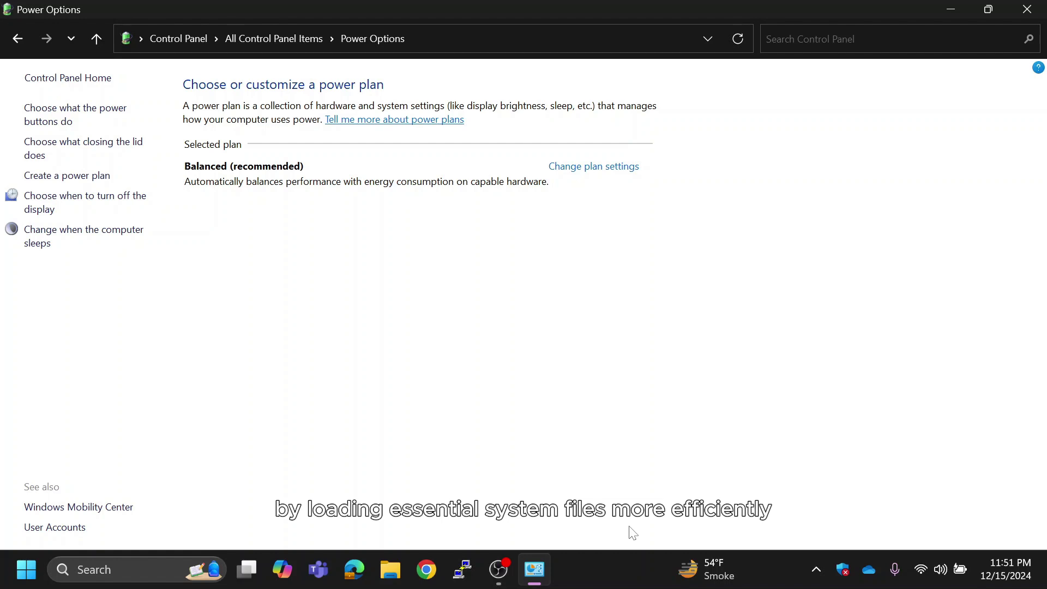
left_click(1027, 9)
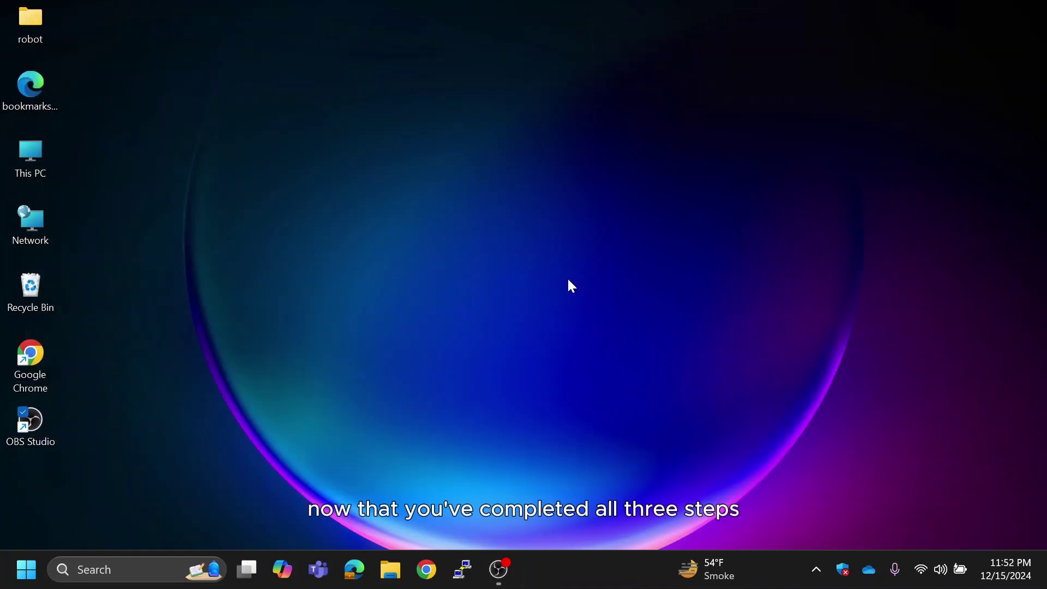